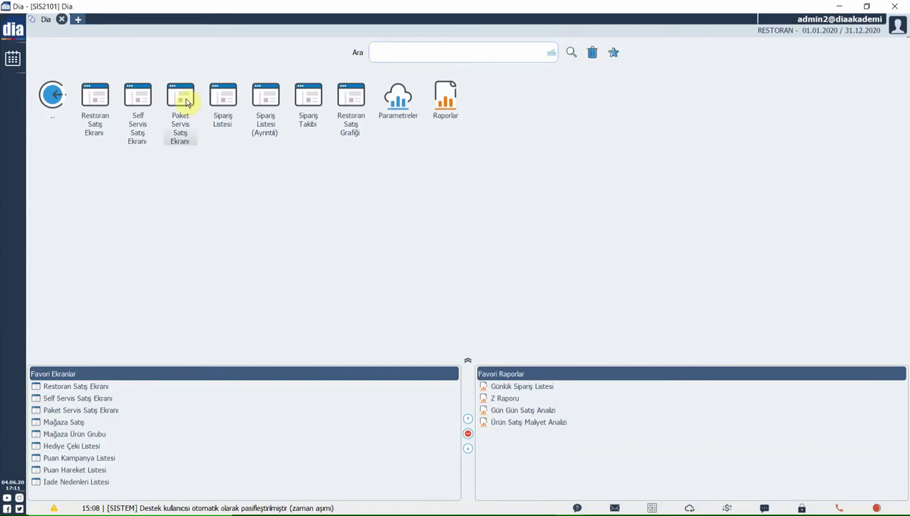
Step: Open the Paket Servis Satış Ekranı and look up the customer by entering their phone number
{"action": "left_click", "coordinate": [182, 100]}
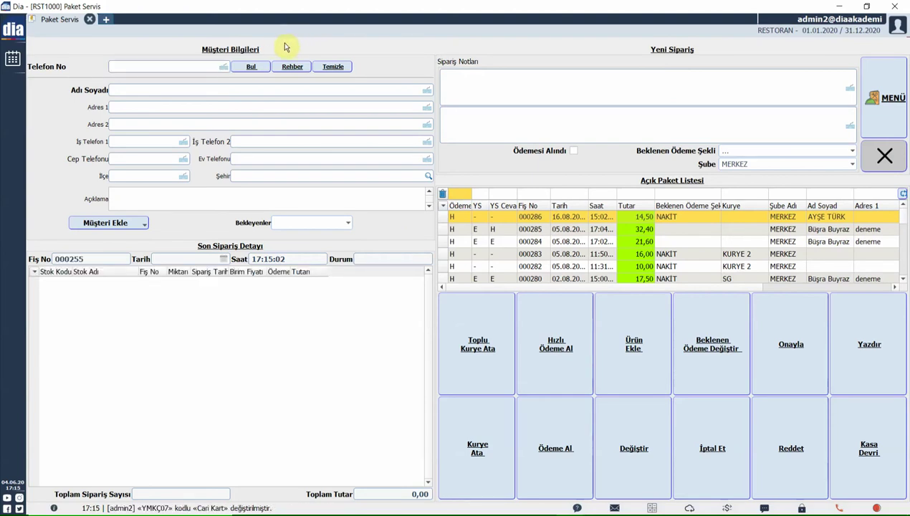
{"action": "left_click", "coordinate": [201, 68]}
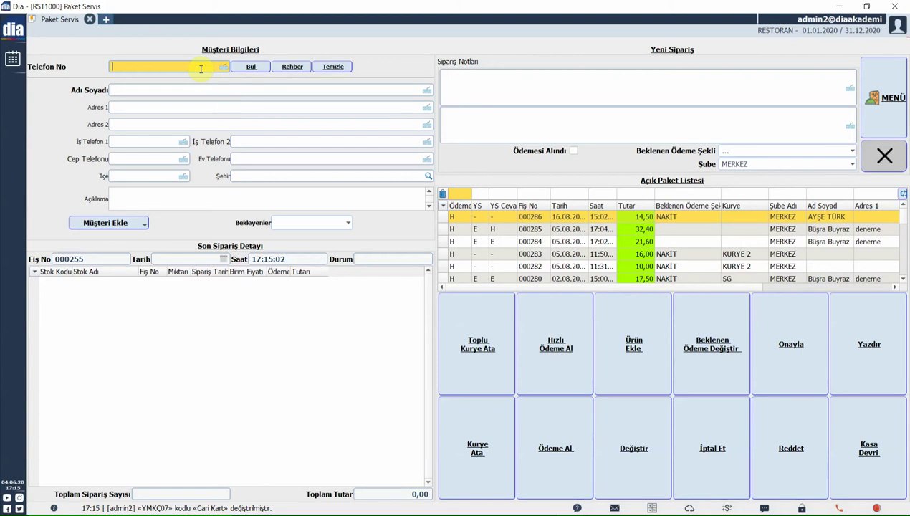
{"action": "key", "text": "ctrl+v"}
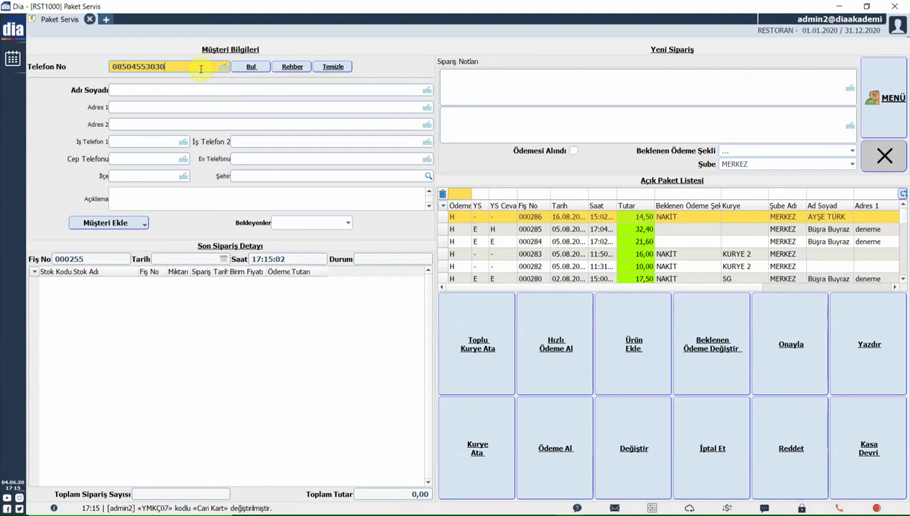
{"action": "left_click", "coordinate": [248, 68]}
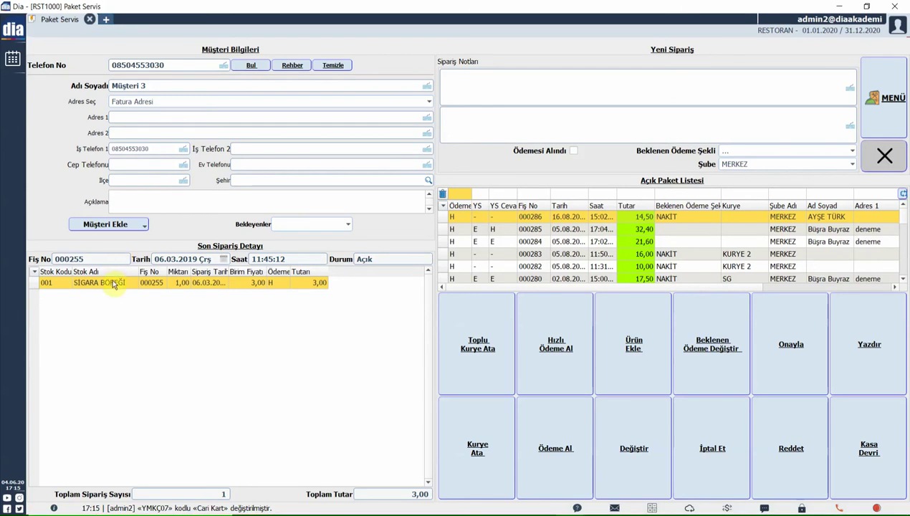
Step: Change the caller's phone number and request a card for the new number from the incoming-call warning
{"action": "left_click", "coordinate": [177, 64]}
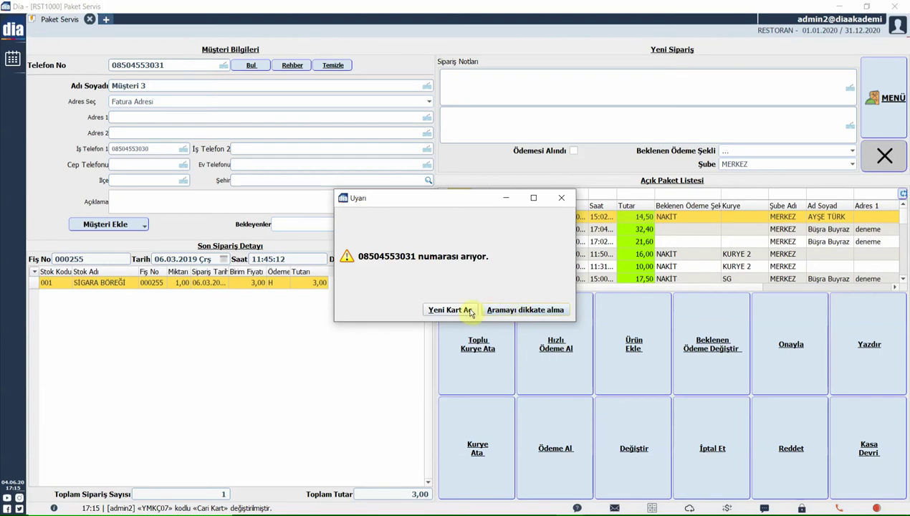
{"action": "left_click", "coordinate": [442, 312]}
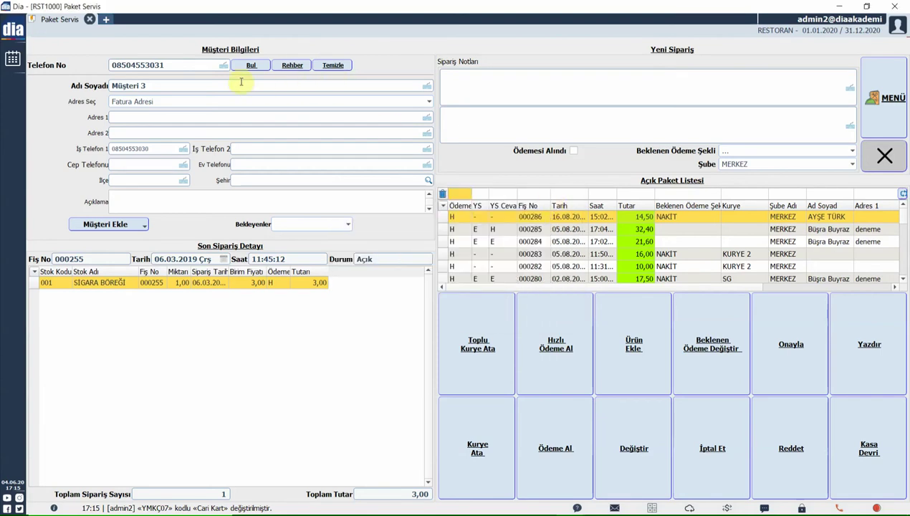
Step: Edit the loaded customer's card, fill in the first invoice address line with "adres 2" and save the card
{"action": "left_click", "coordinate": [144, 224]}
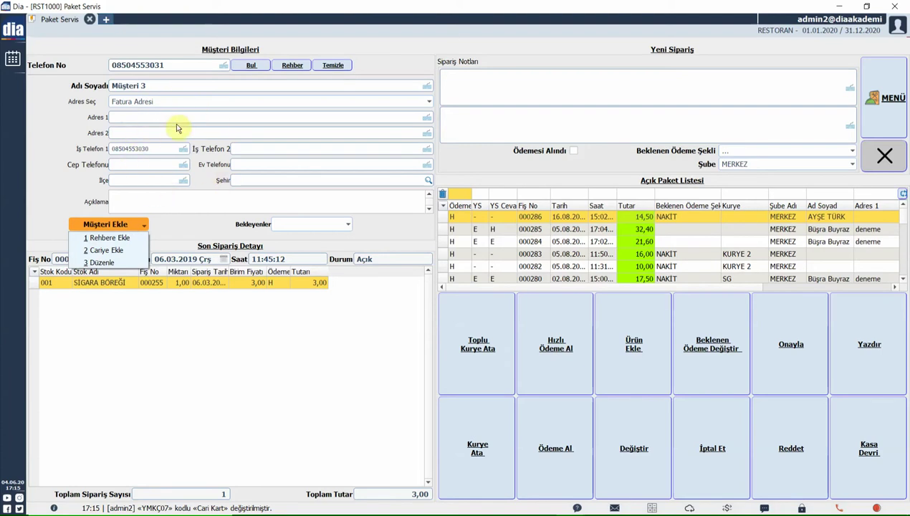
{"action": "left_click", "coordinate": [102, 263]}
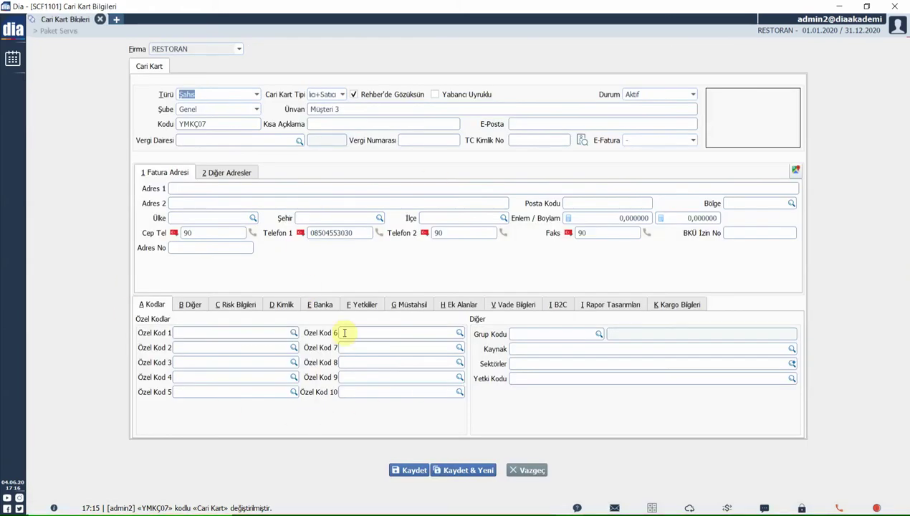
{"action": "left_click", "coordinate": [224, 187]}
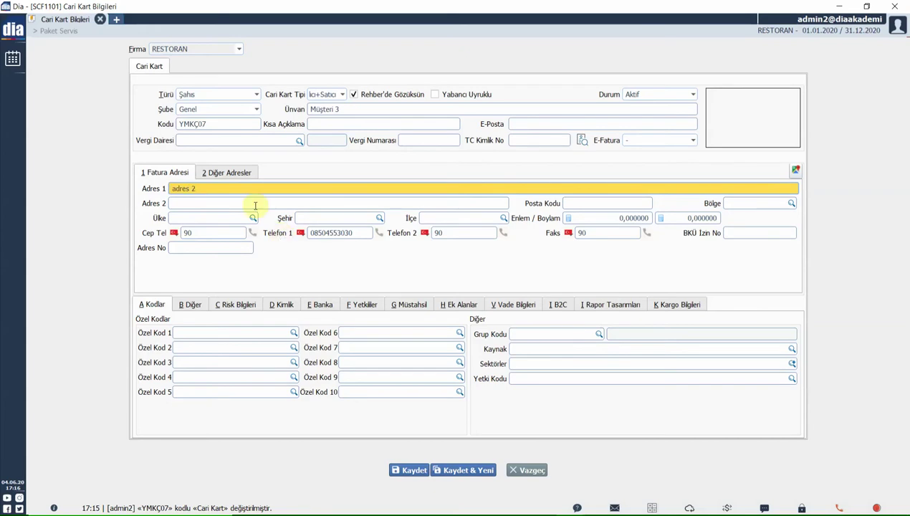
{"action": "left_click", "coordinate": [398, 470]}
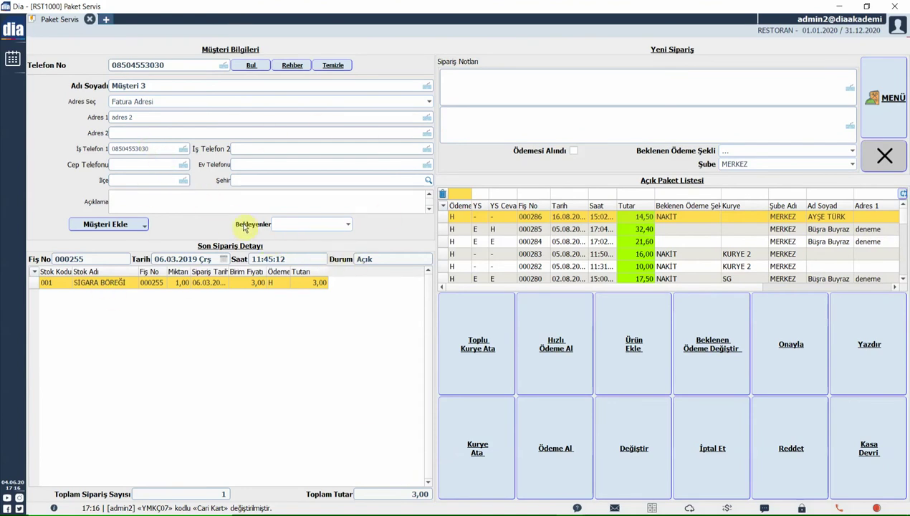
{"action": "left_click", "coordinate": [142, 225]}
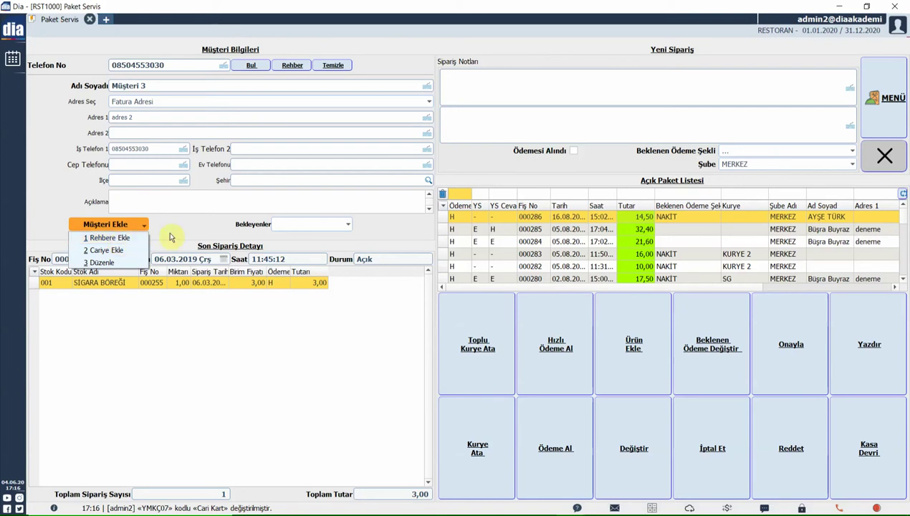
{"action": "left_click", "coordinate": [209, 285]}
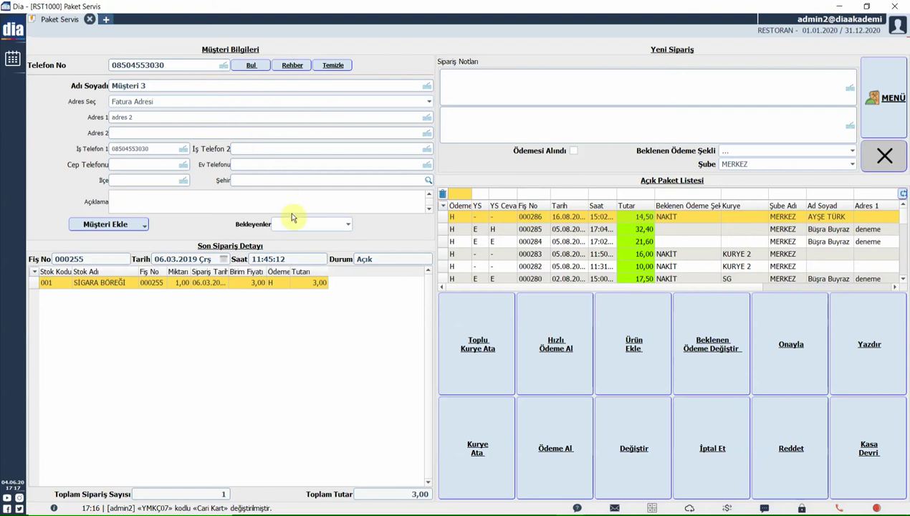
{"action": "left_click", "coordinate": [364, 281]}
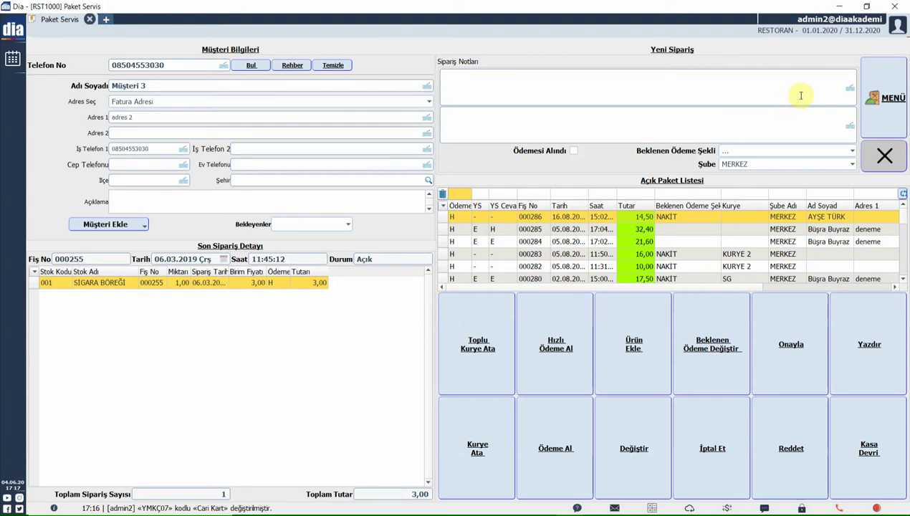
Step: Add one KUZU PİRZOLA and one MEYVA SUYU KAYISI from the menu to the customer's new package order
{"action": "left_click", "coordinate": [874, 98]}
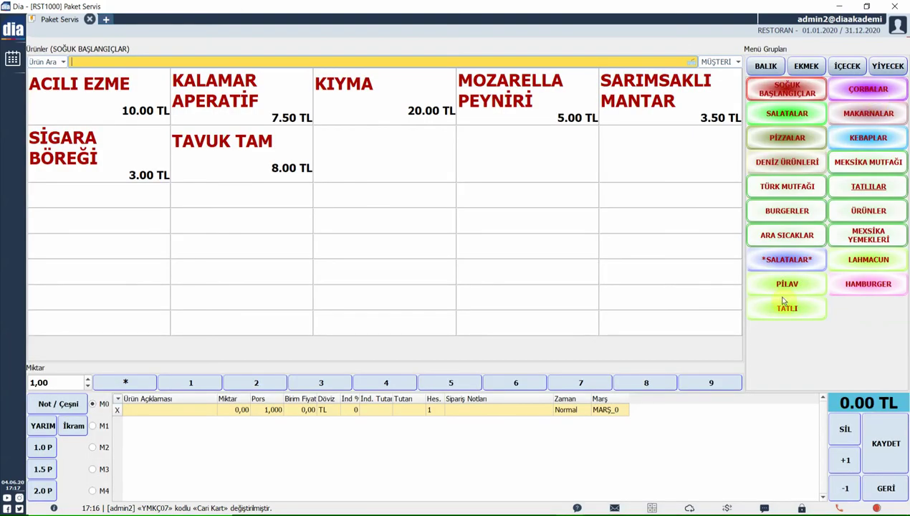
{"action": "left_click", "coordinate": [794, 187]}
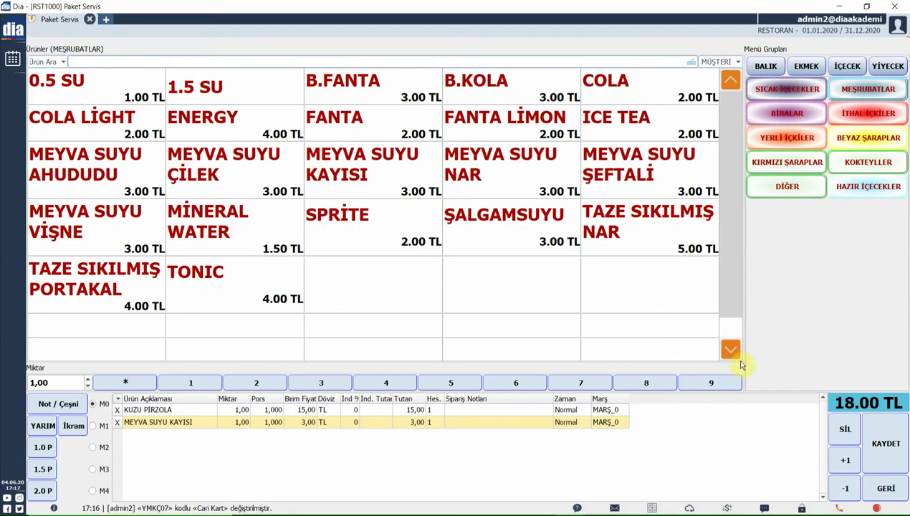
Step: Save the order with the note "Plastik çatal bıçak setine gerek yok" and TİCKET RESTAURANT YEMEK KARTI as the expected payment method
{"action": "left_click", "coordinate": [886, 442]}
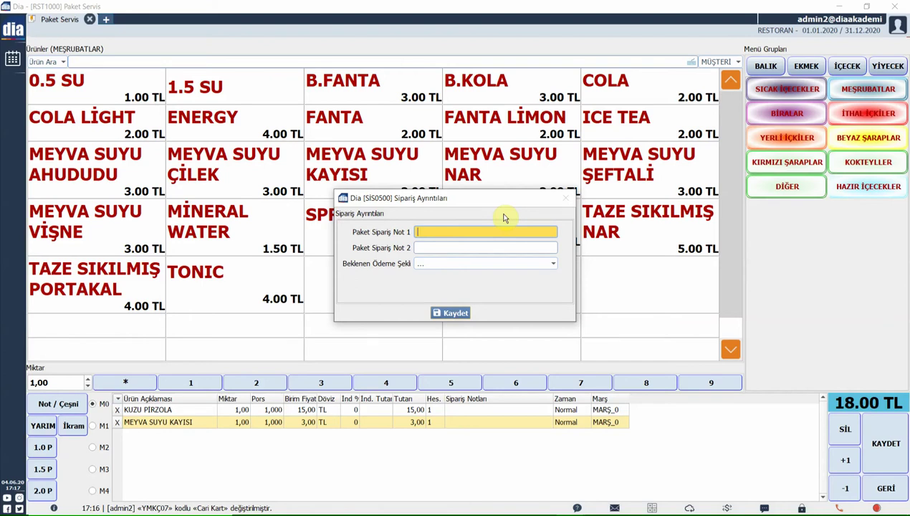
{"action": "type", "text": "Plastik çatal bıçak setine gerek"}
{"action": "key", "text": "Tab"}
{"action": "key", "text": "Tab"}
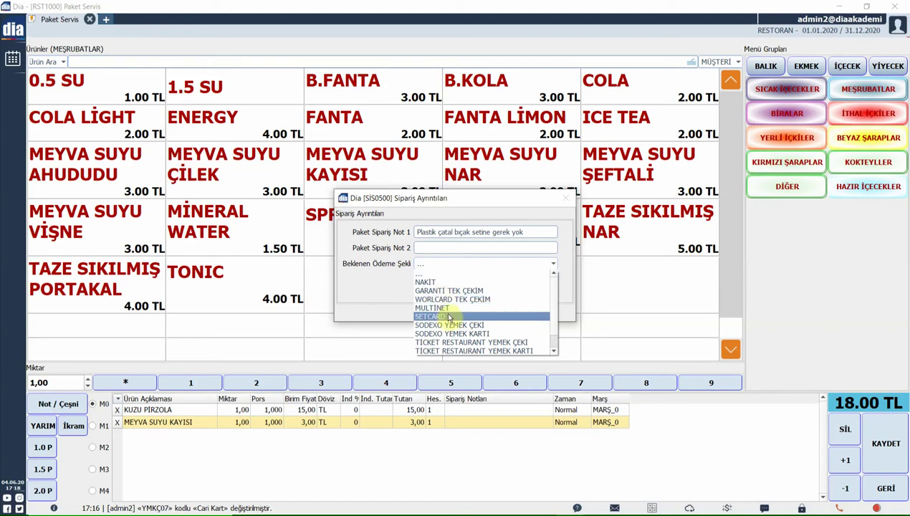
{"action": "left_click", "coordinate": [452, 351]}
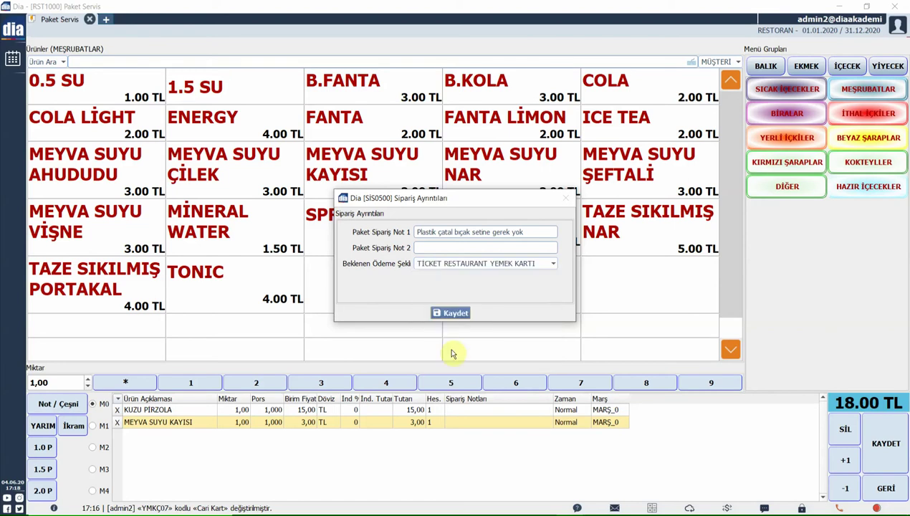
{"action": "left_click", "coordinate": [437, 312]}
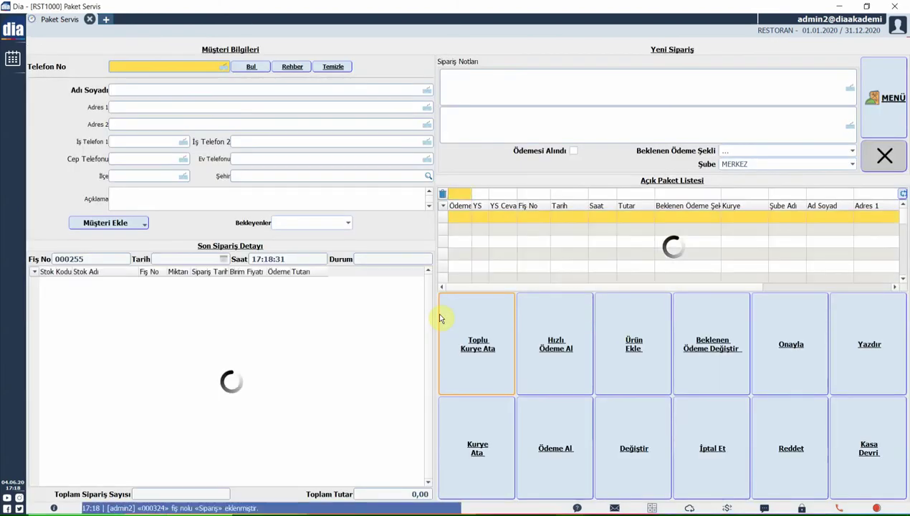
{"action": "left_click", "coordinate": [563, 219]}
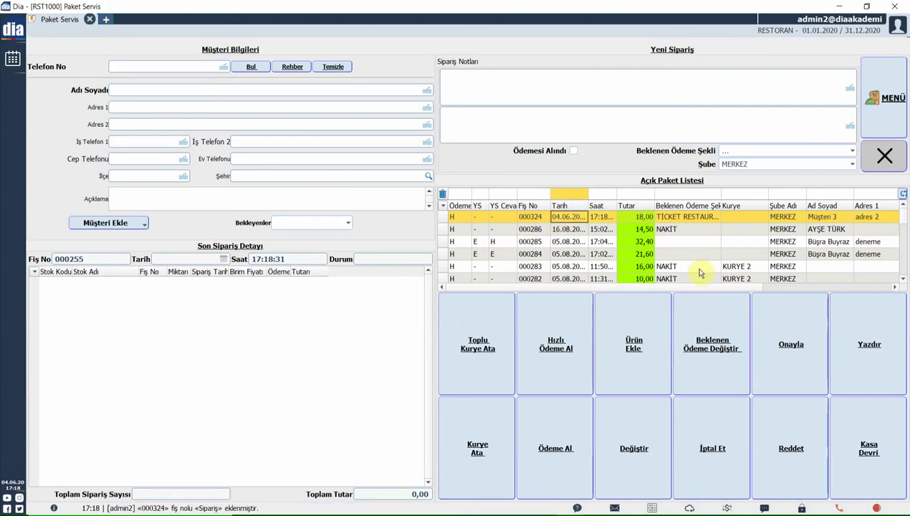
{"action": "left_click", "coordinate": [673, 217]}
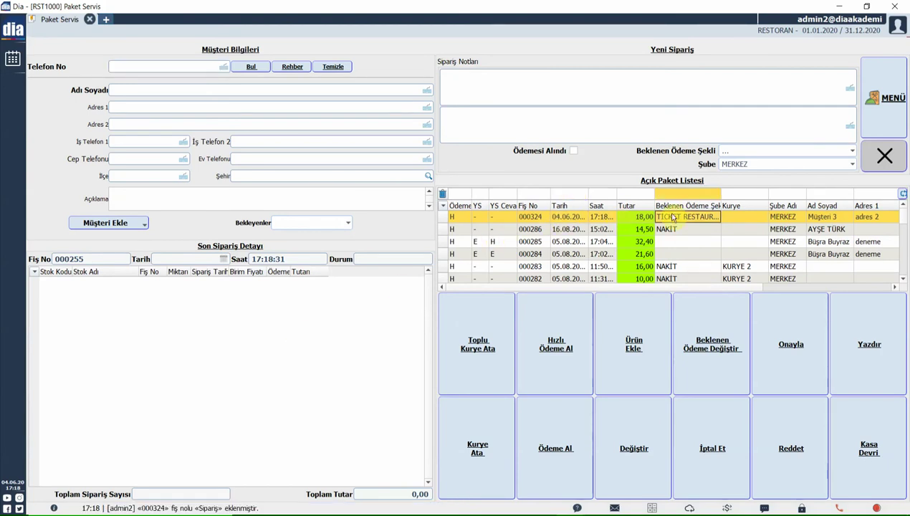
{"action": "left_click", "coordinate": [473, 346]}
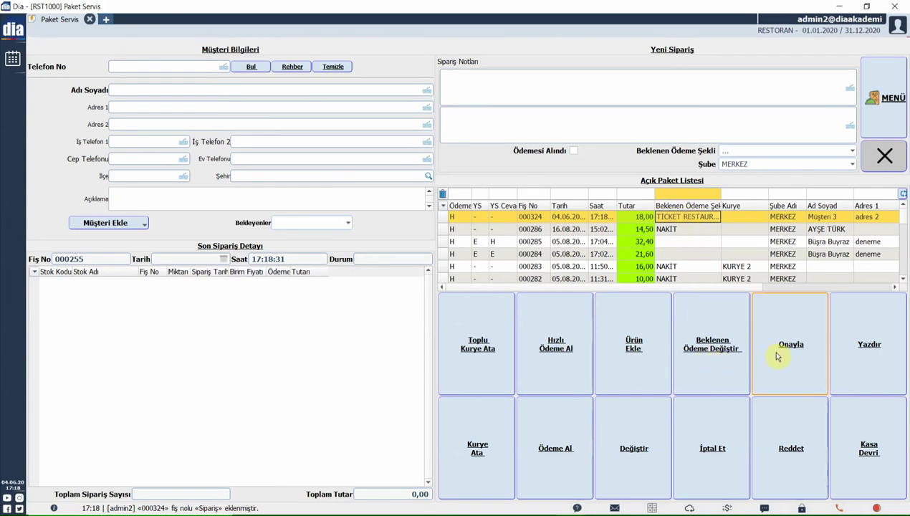
{"action": "left_click", "coordinate": [505, 242]}
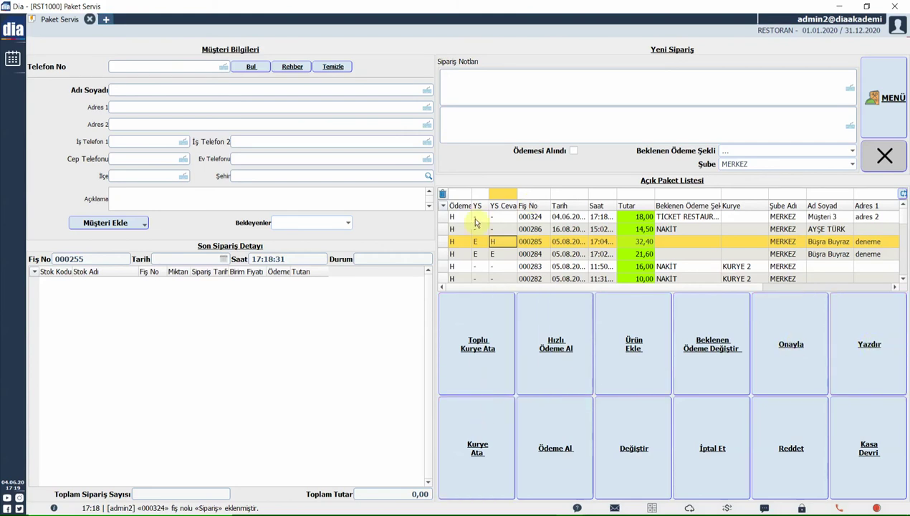
Step: Assign the courier KURYE 1 to the newly added 18,00 order in the open package list
{"action": "left_click", "coordinate": [443, 217]}
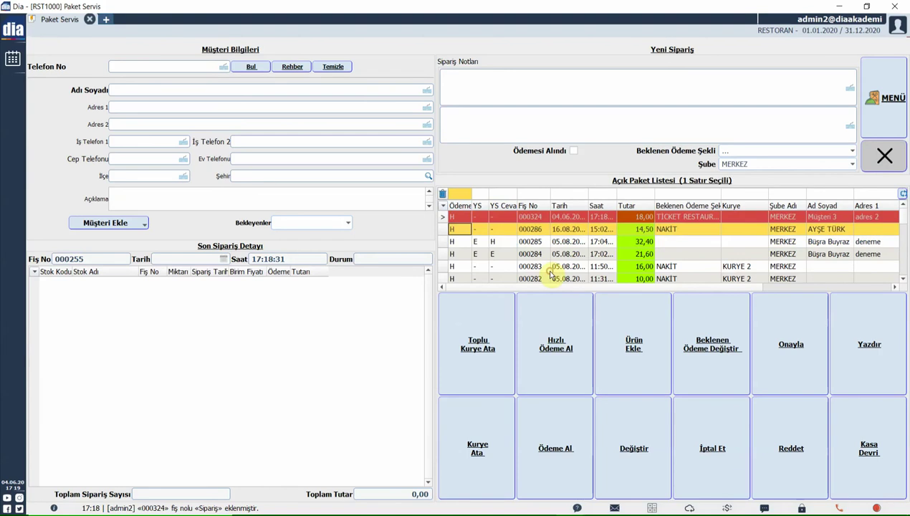
{"action": "left_click", "coordinate": [478, 431]}
{"action": "left_click", "coordinate": [474, 313]}
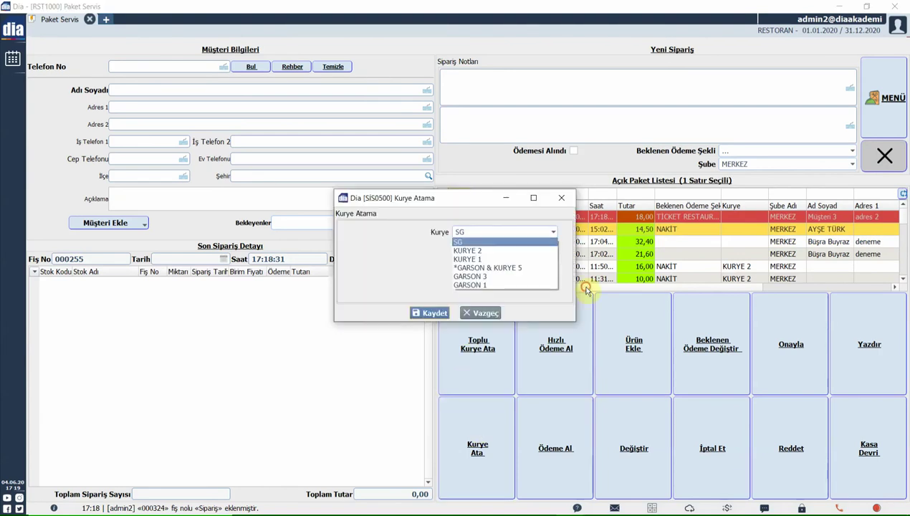
{"action": "left_click", "coordinate": [471, 259]}
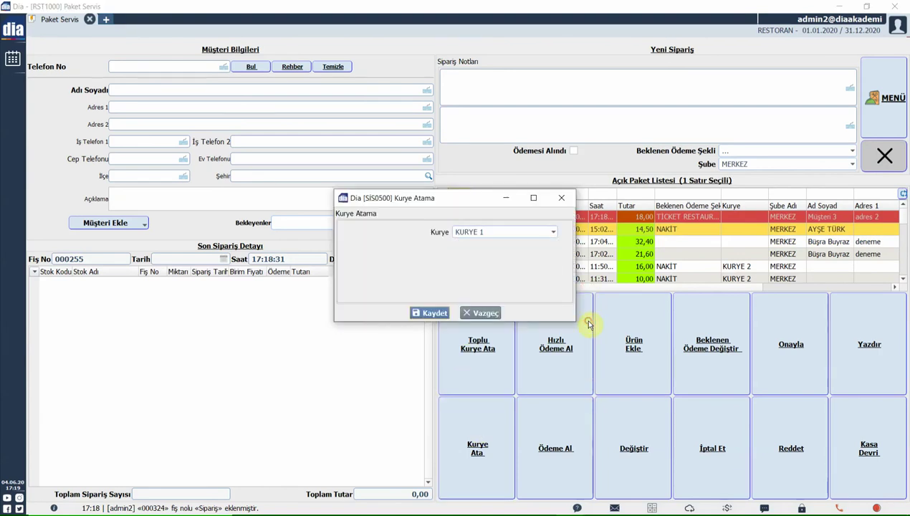
{"action": "left_click", "coordinate": [432, 313]}
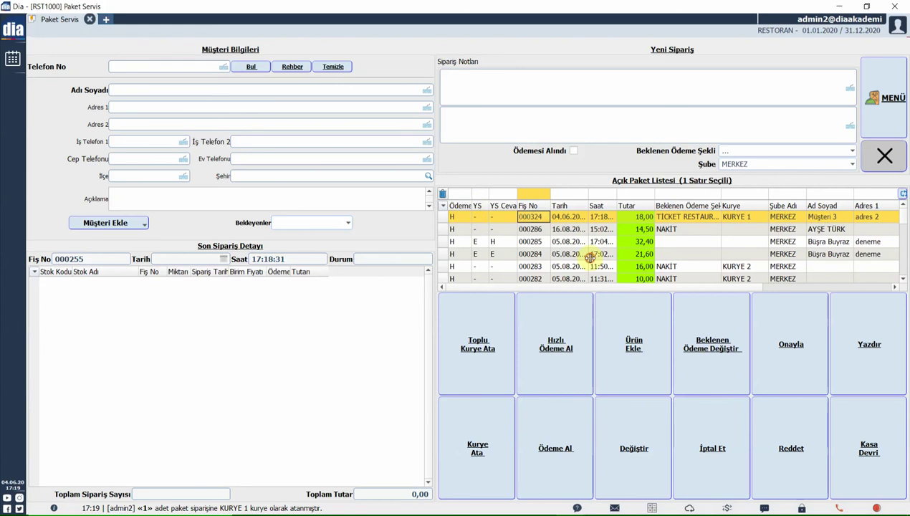
{"action": "left_click", "coordinate": [461, 218]}
{"action": "left_click", "coordinate": [461, 227]}
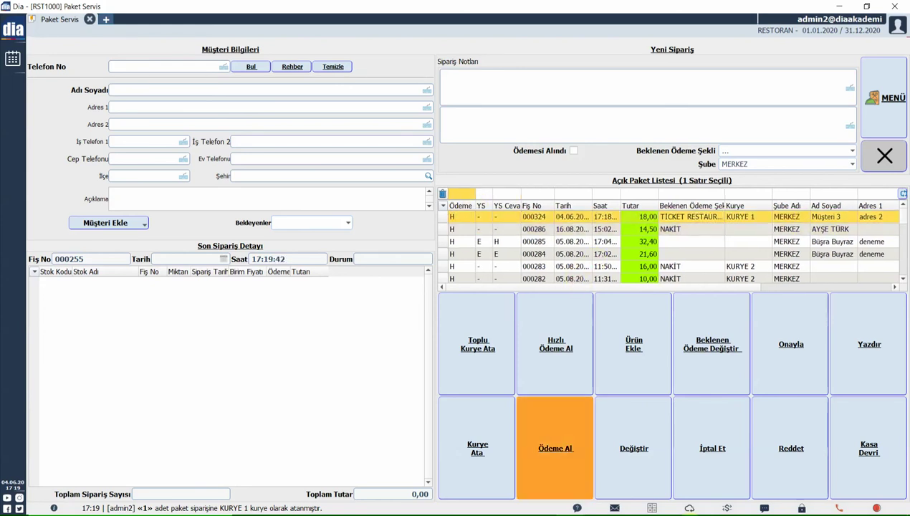
{"action": "double_click", "coordinate": [462, 232]}
{"action": "left_click", "coordinate": [709, 465]}
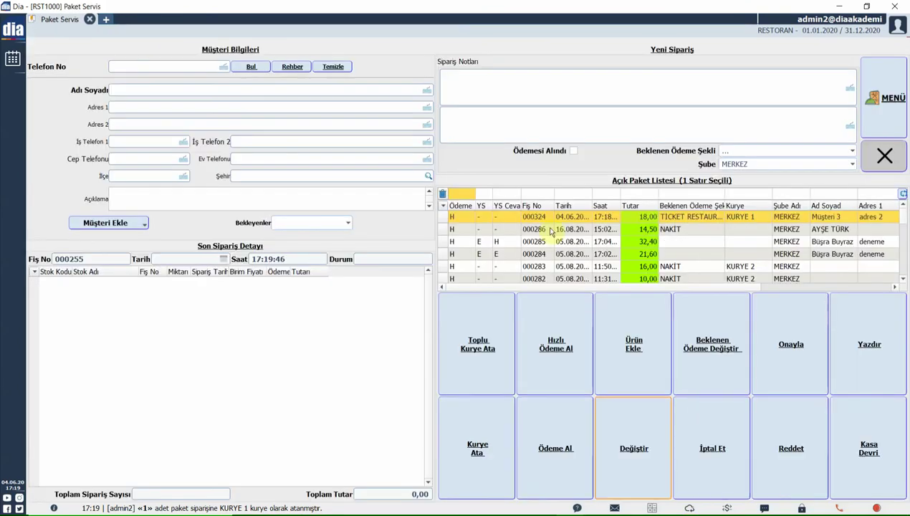
Step: Collect the remaining 13,50 of the new package order with TİCKET YEMEK KARTI and save the payment
{"action": "left_click", "coordinate": [548, 438]}
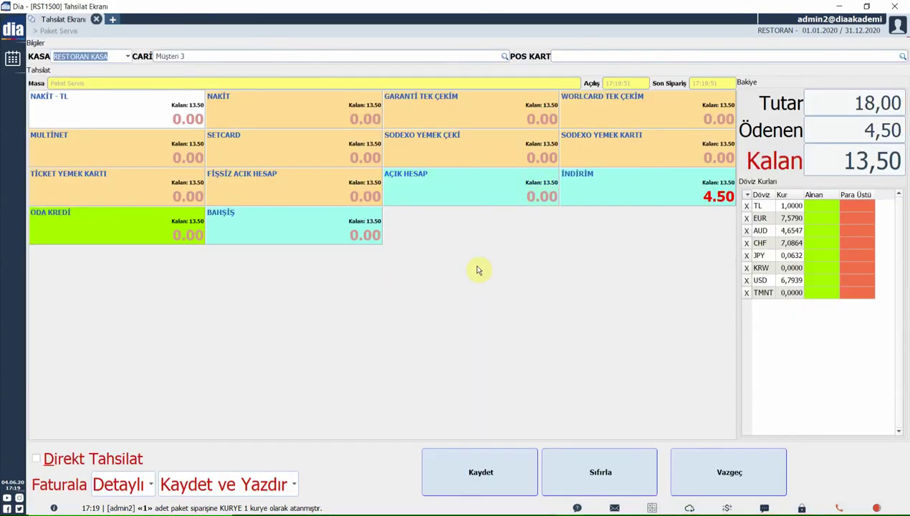
{"action": "left_click", "coordinate": [509, 160]}
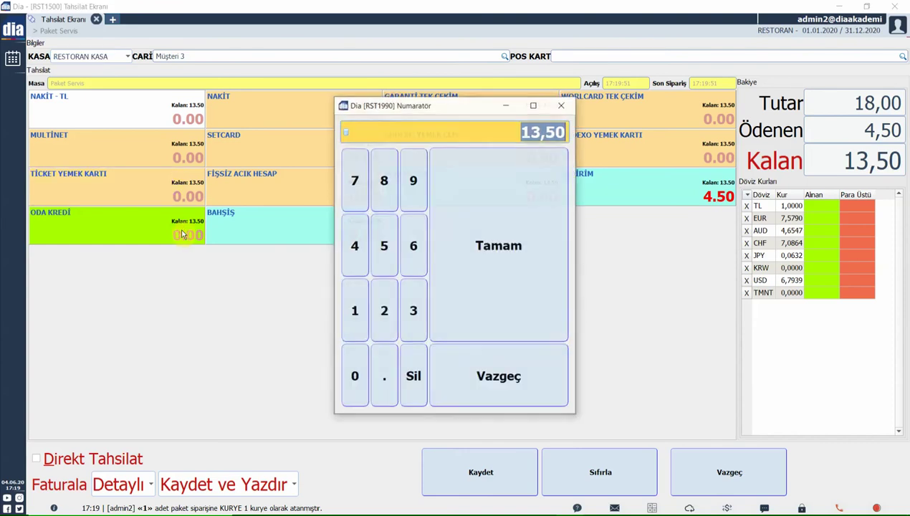
{"action": "left_click", "coordinate": [481, 223]}
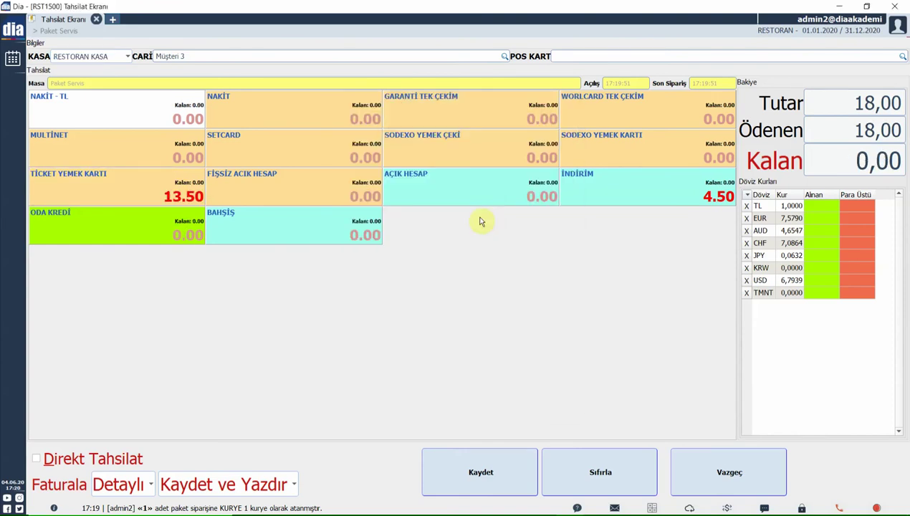
{"action": "left_click", "coordinate": [489, 452]}
{"action": "left_click", "coordinate": [549, 309]}
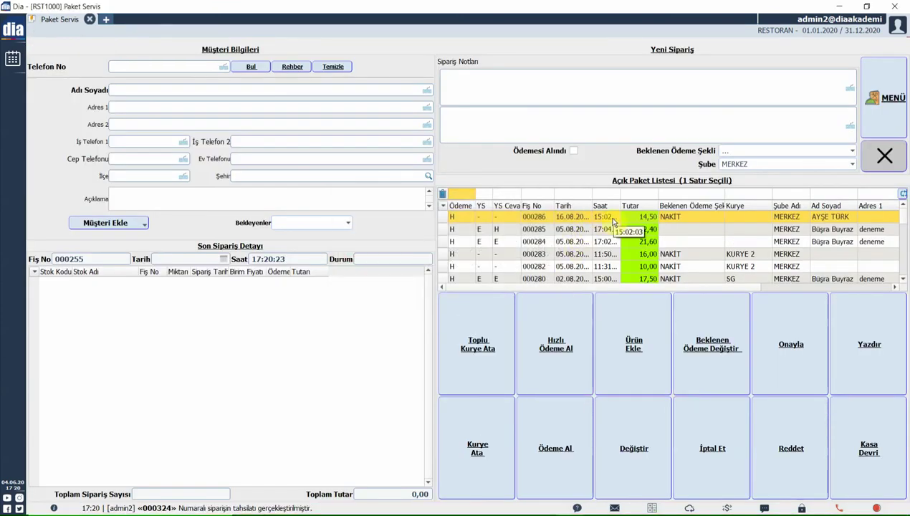
{"action": "left_click", "coordinate": [574, 151]}
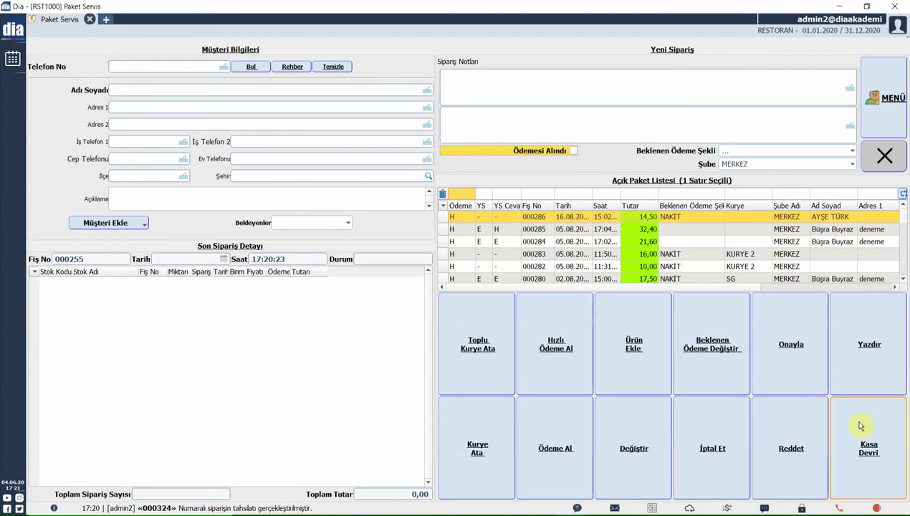
{"action": "left_click", "coordinate": [602, 266]}
{"action": "left_click", "coordinate": [571, 216]}
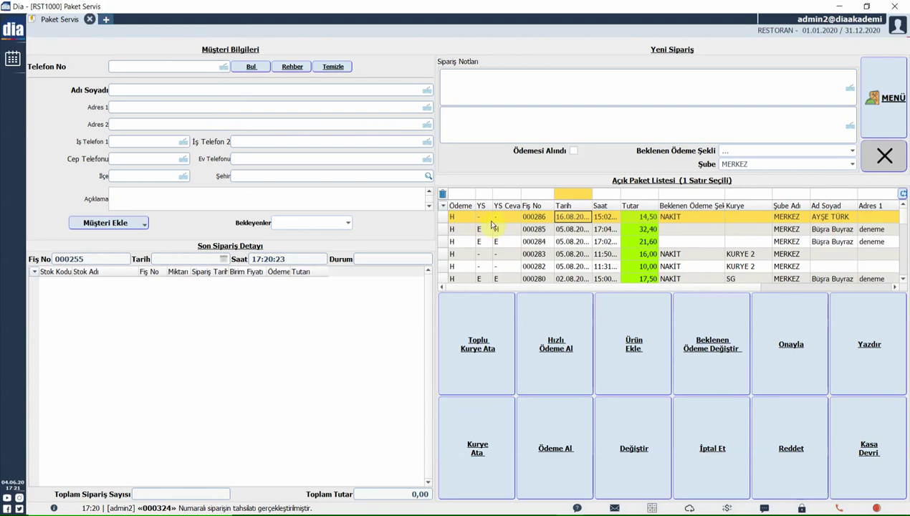
Step: Filter the open package list by the value E in the YS column
{"action": "mouse_move", "coordinate": [489, 287]}
{"action": "left_mouse_down"}
{"action": "mouse_move", "coordinate": [595, 289]}
{"action": "mouse_move", "coordinate": [494, 294]}
{"action": "left_mouse_up"}
{"action": "left_click_drag", "start_coordinate": [474, 203], "coordinate": [473, 204]}
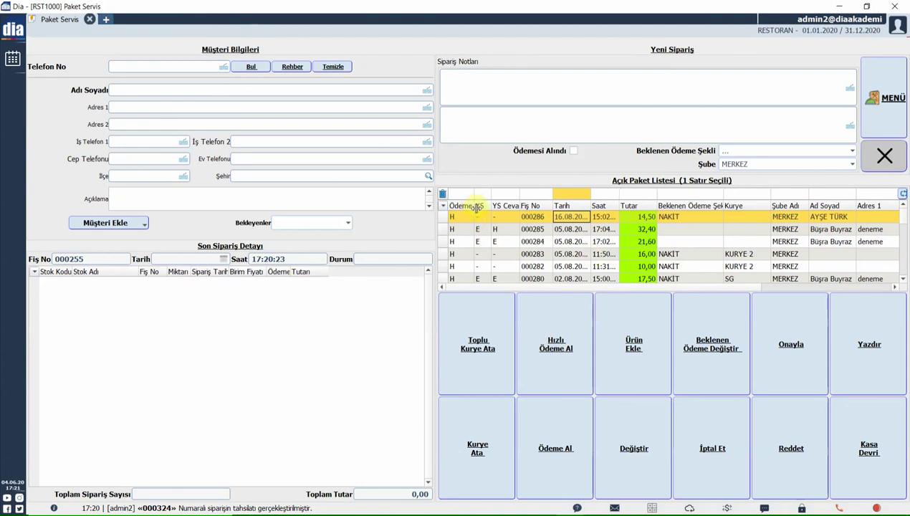
{"action": "left_click", "coordinate": [482, 194]}
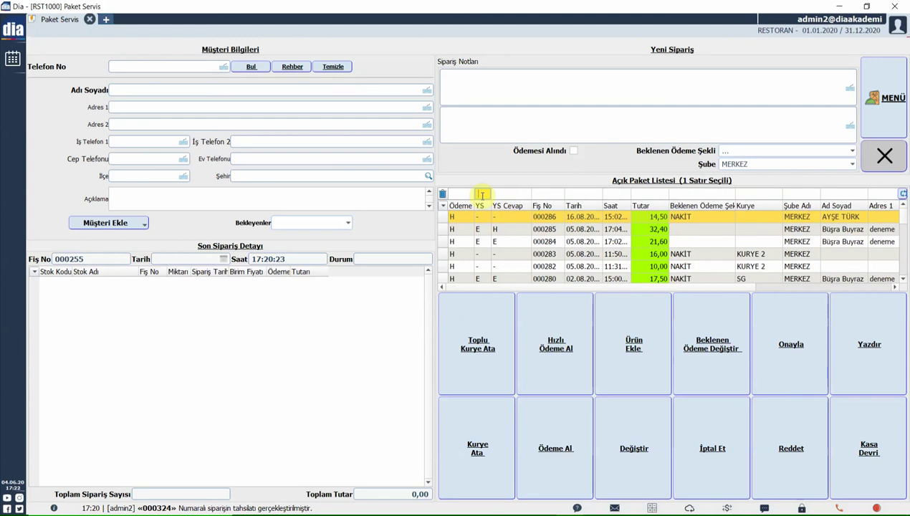
{"action": "type", "text": "E"}
{"action": "key", "text": "Tab"}
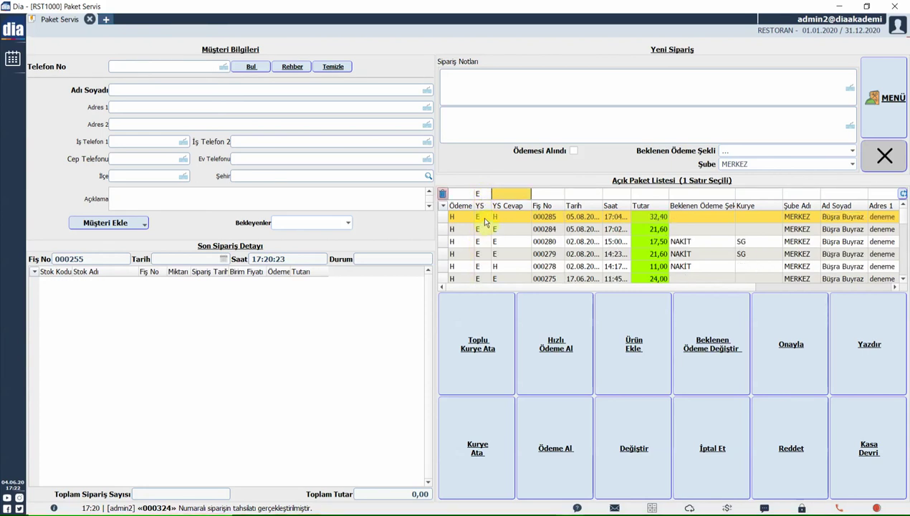
Step: Approve the unanswered 32,40 Yemeksepeti order in the filtered package list and check its YS Cevap value
{"action": "left_click", "coordinate": [503, 216]}
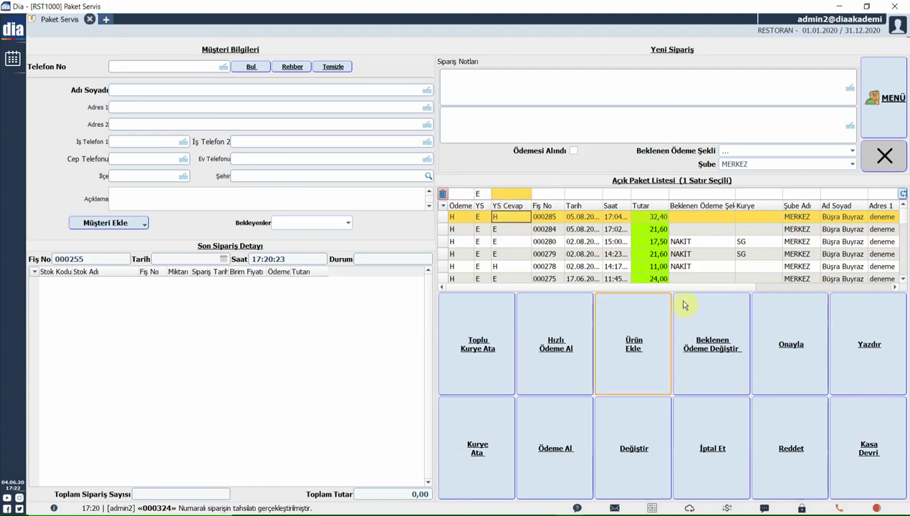
{"action": "left_click", "coordinate": [784, 342]}
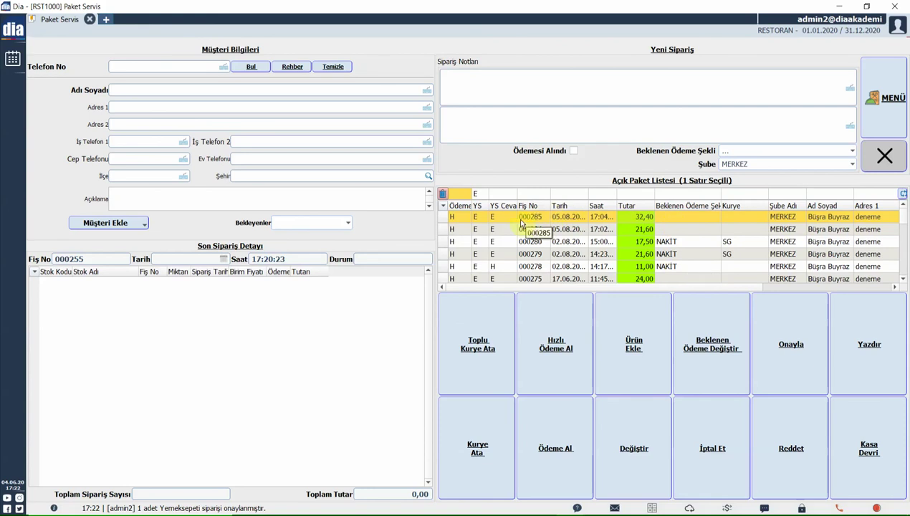
{"action": "left_click", "coordinate": [527, 222]}
{"action": "left_click", "coordinate": [496, 222]}
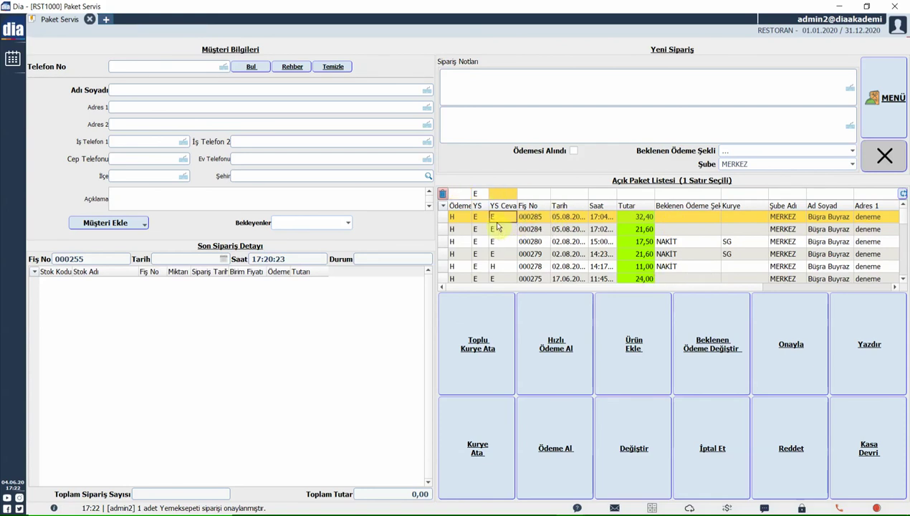